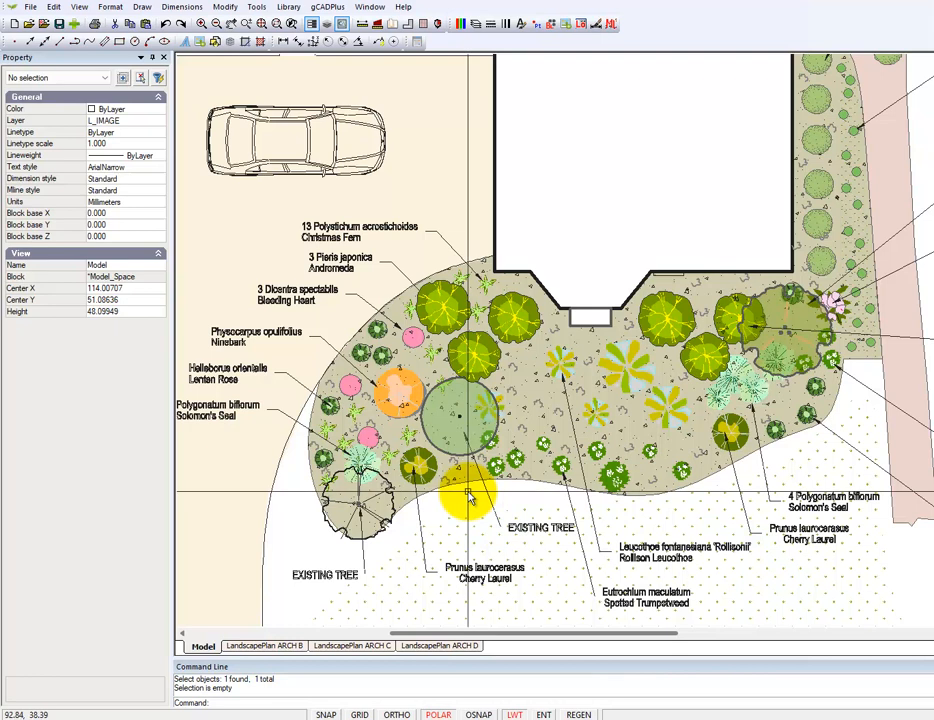
Scale up the existing tree symbol at the planting bed's lower-left end about its centre to a scale of about 8.29, and clear the selection
scroll(470, 492, up, 2)
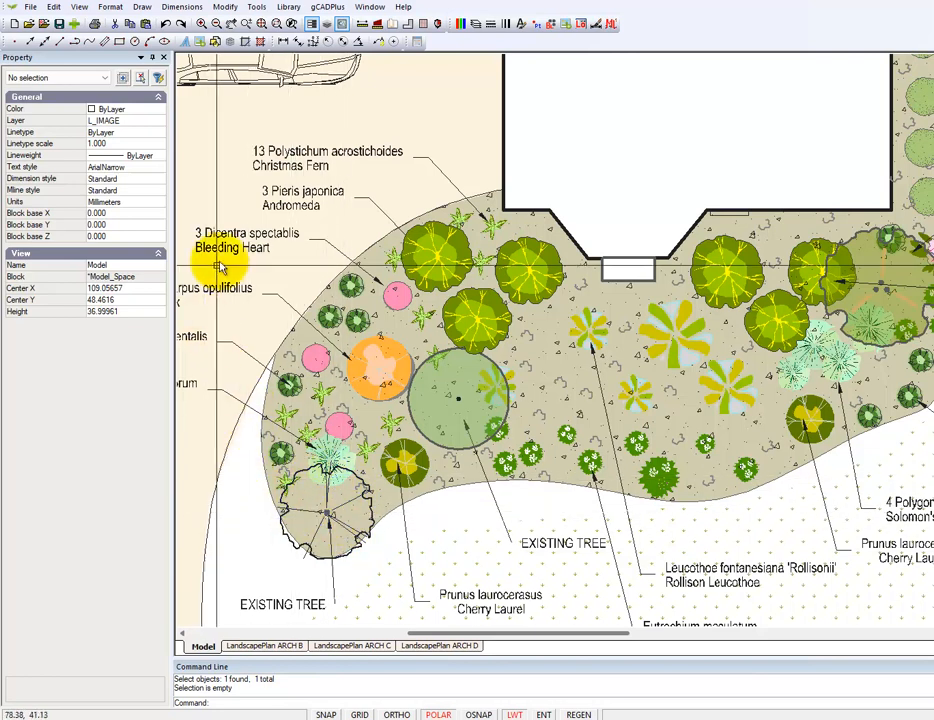
click(370, 515)
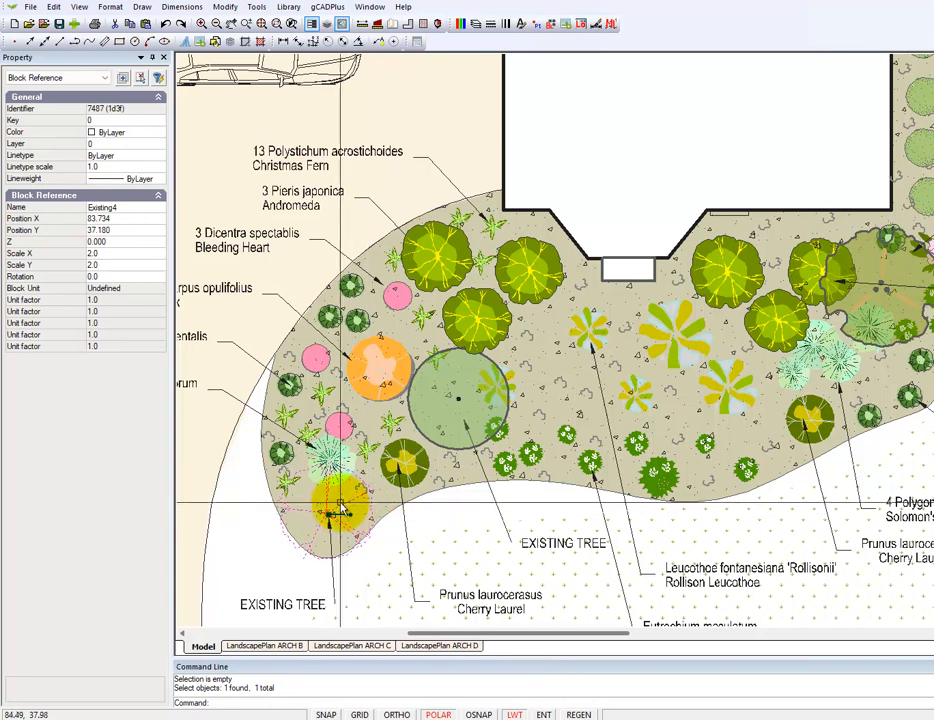
right_click(333, 509)
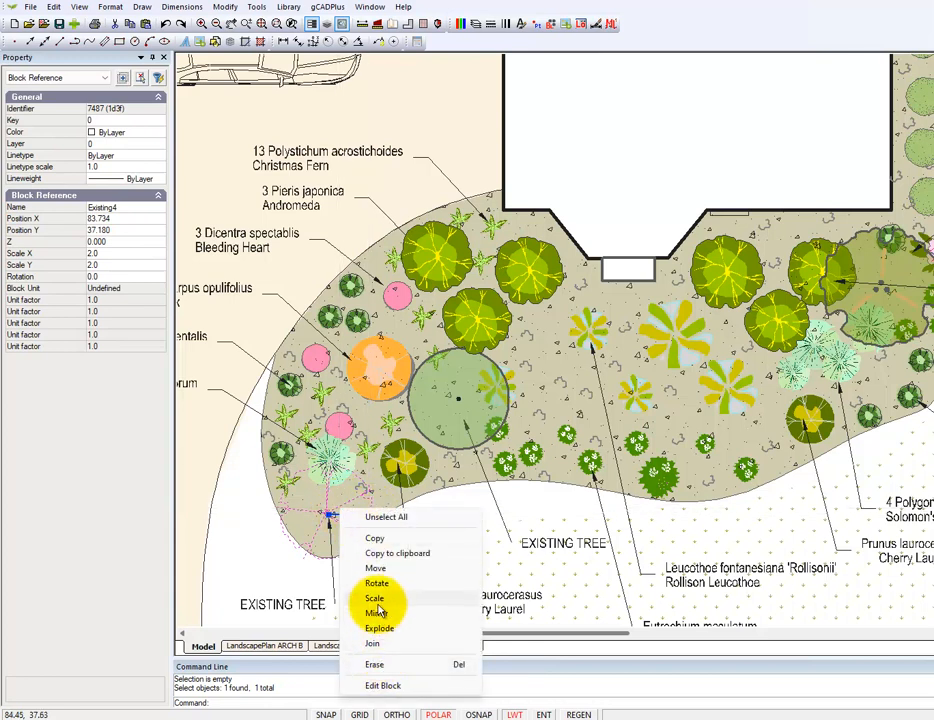
click(376, 598)
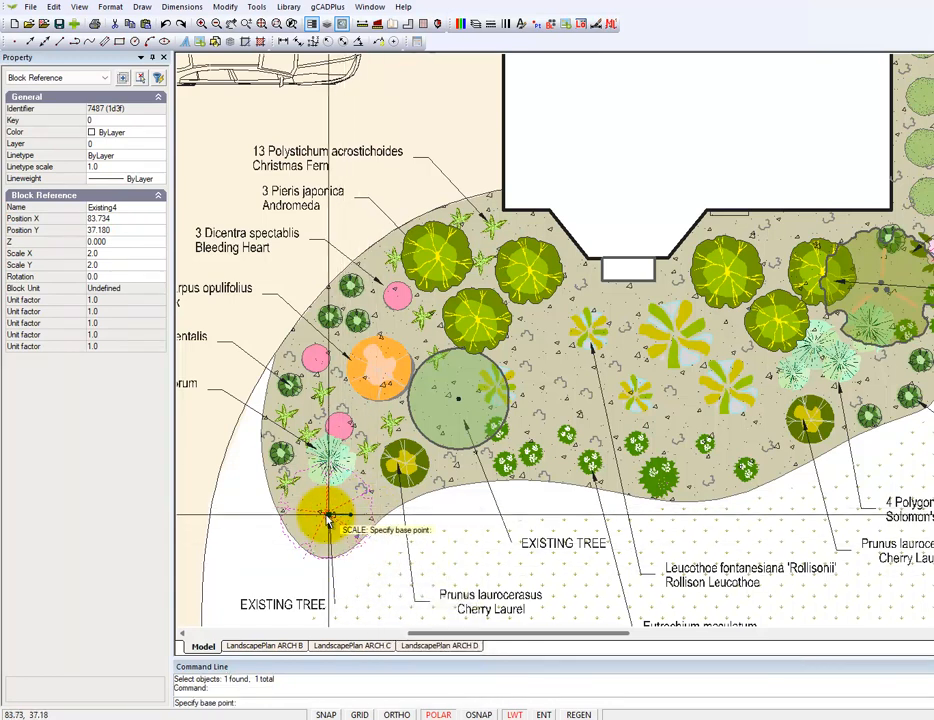
click(327, 517)
click(354, 546)
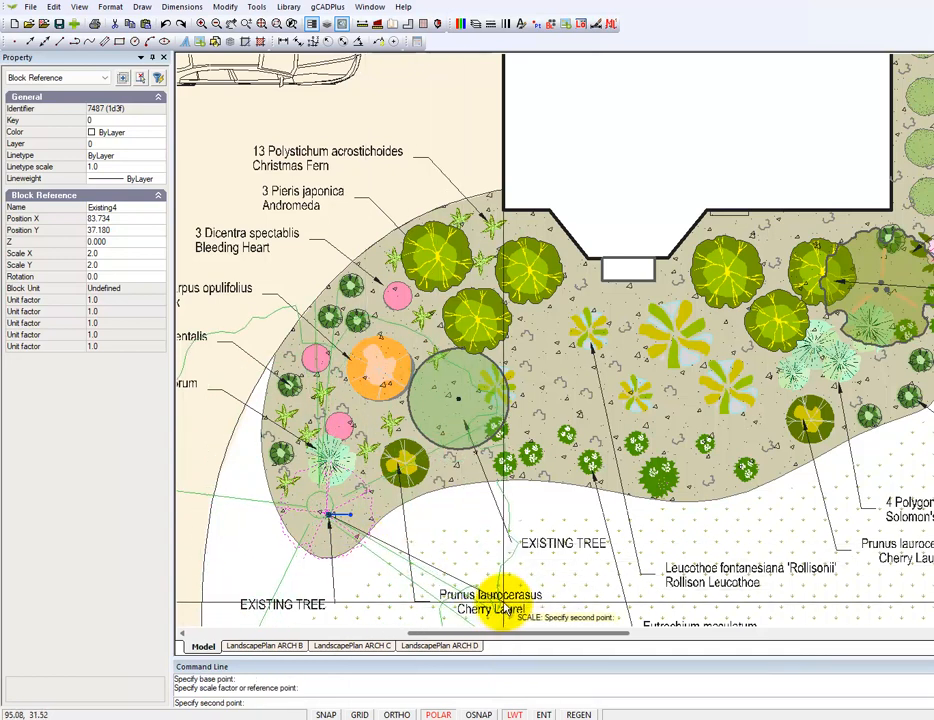
click(500, 540)
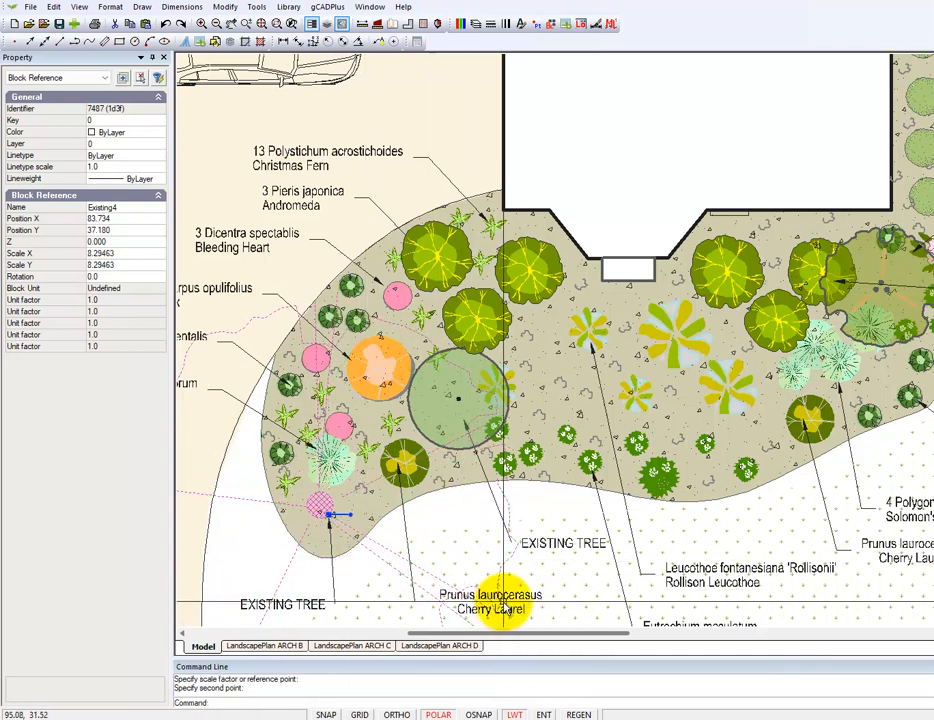
right_click(530, 510)
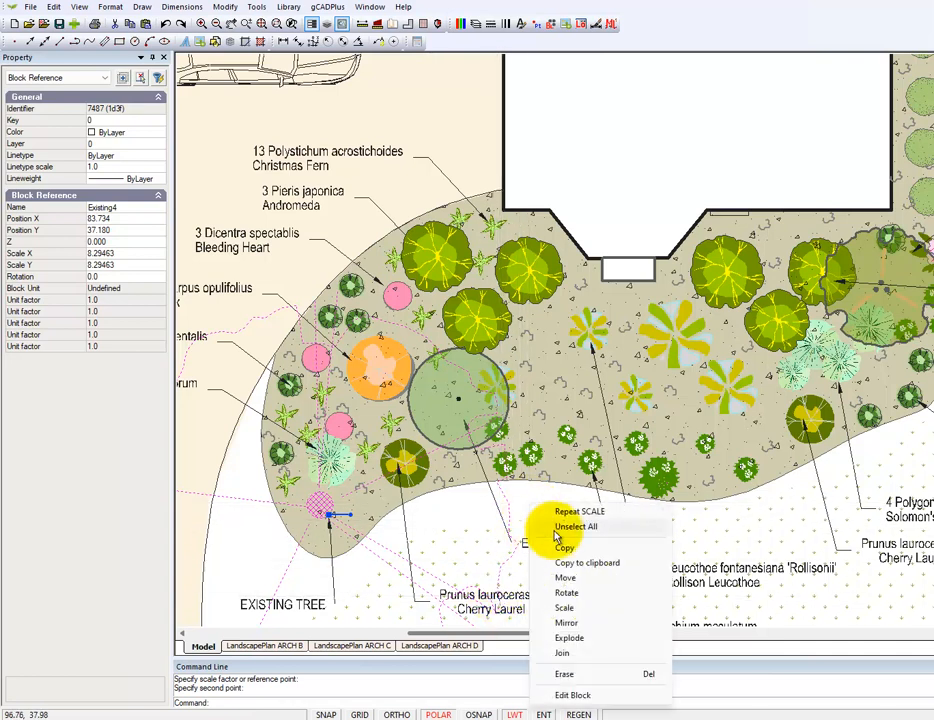
click(566, 530)
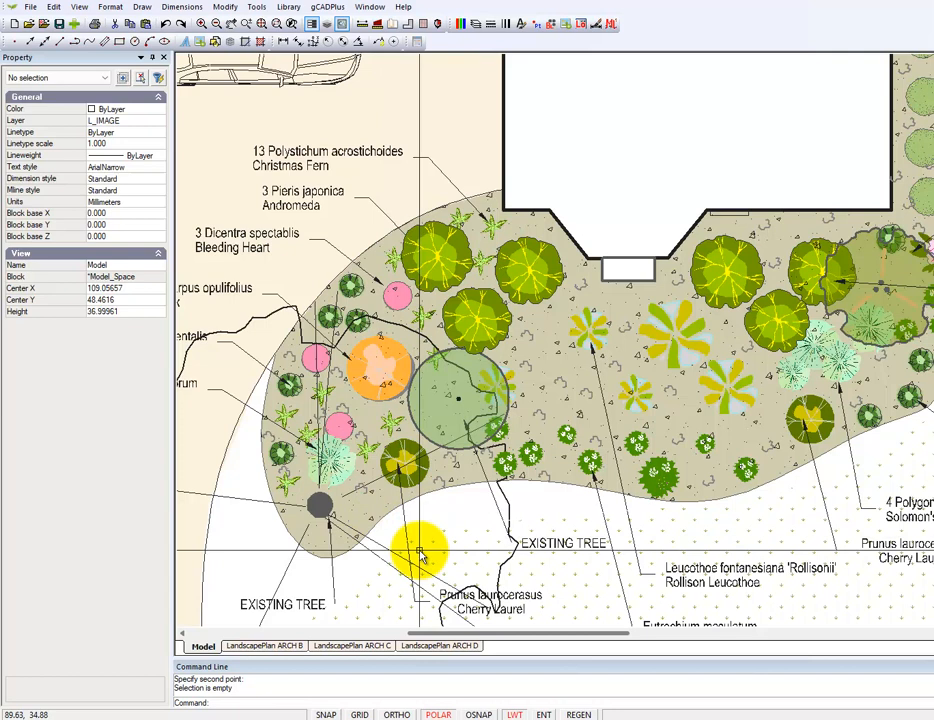
Edit the enlarged tree's block, reduce its filled trunk circle to a radius of 0.045, and return to the plan
scroll(420, 555, down, 2)
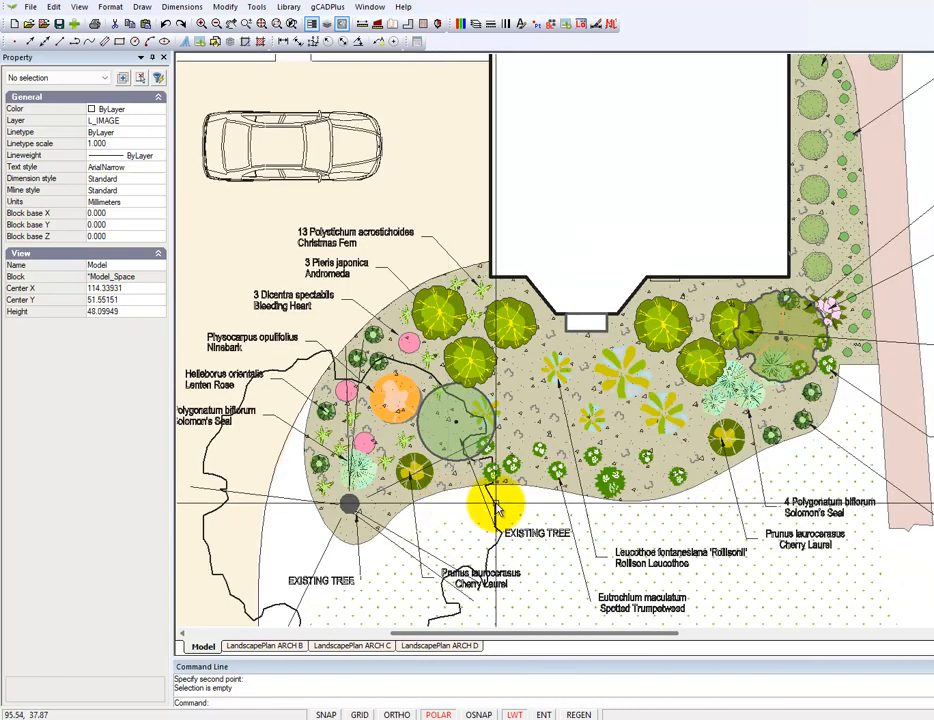
click(494, 508)
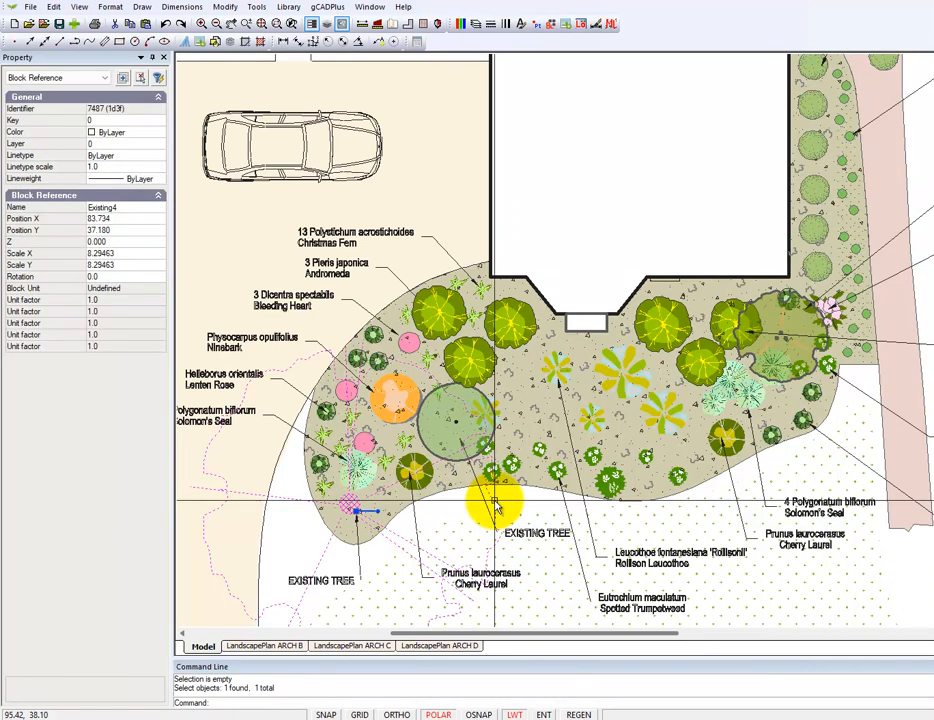
right_click(494, 508)
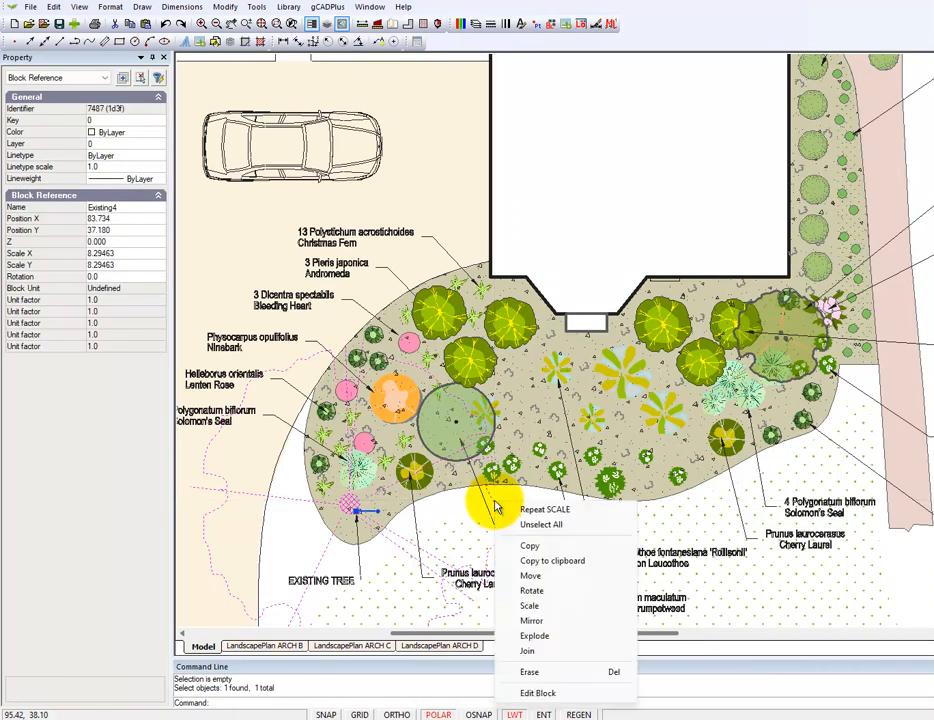
click(548, 692)
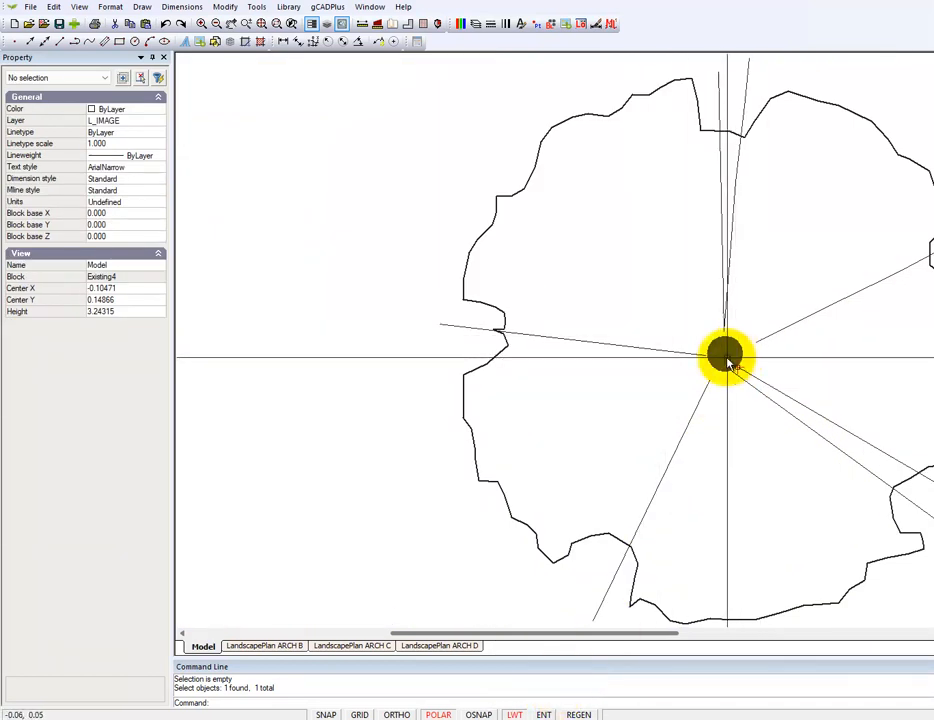
click(728, 360)
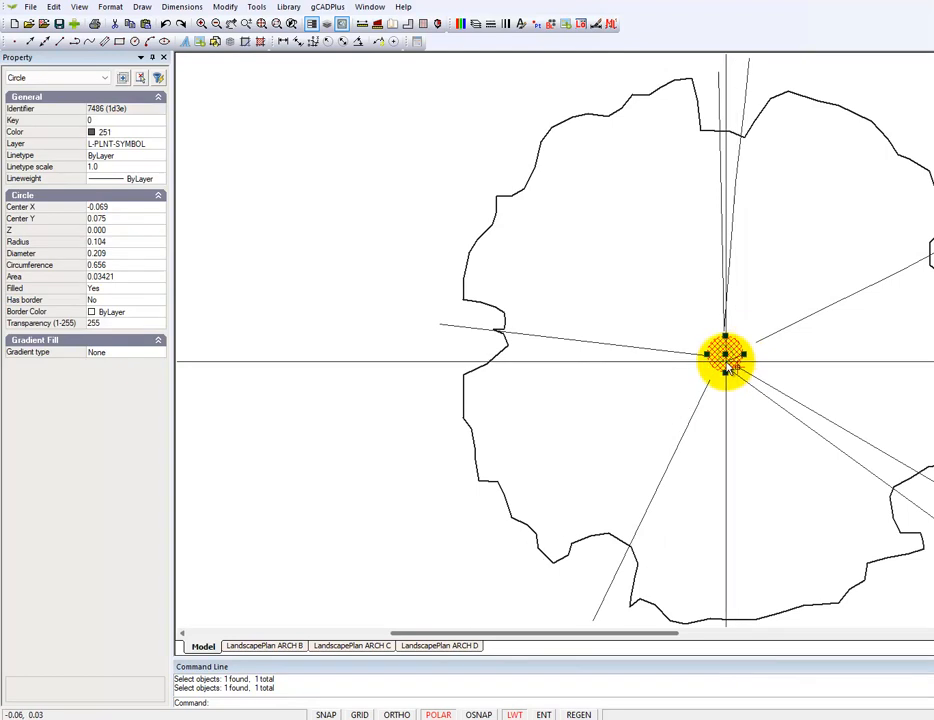
right_click(722, 448)
click(778, 455)
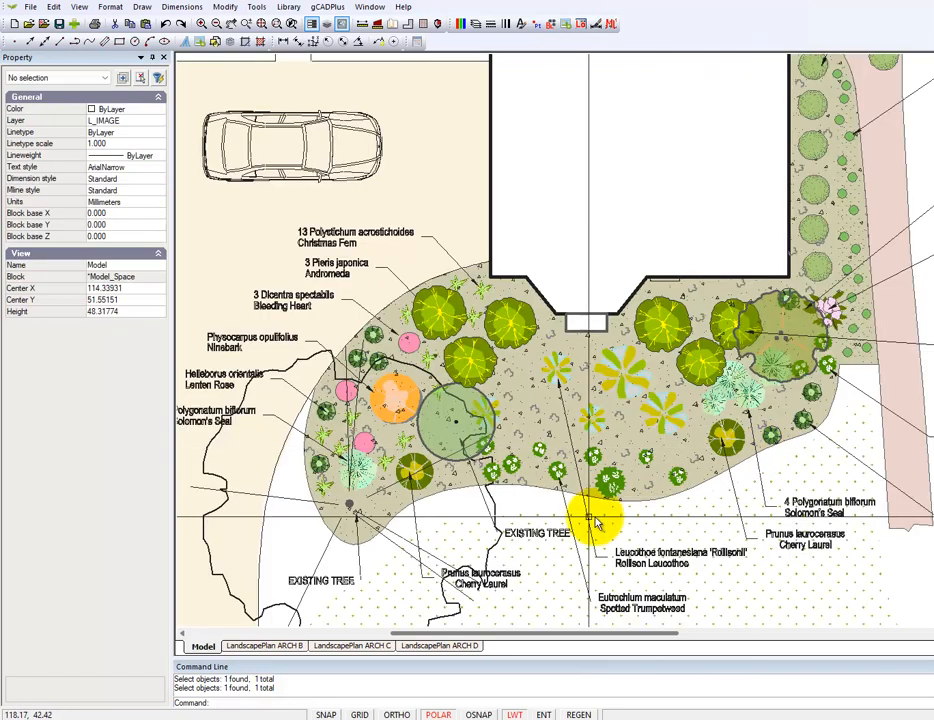
scroll(372, 460, up, 1)
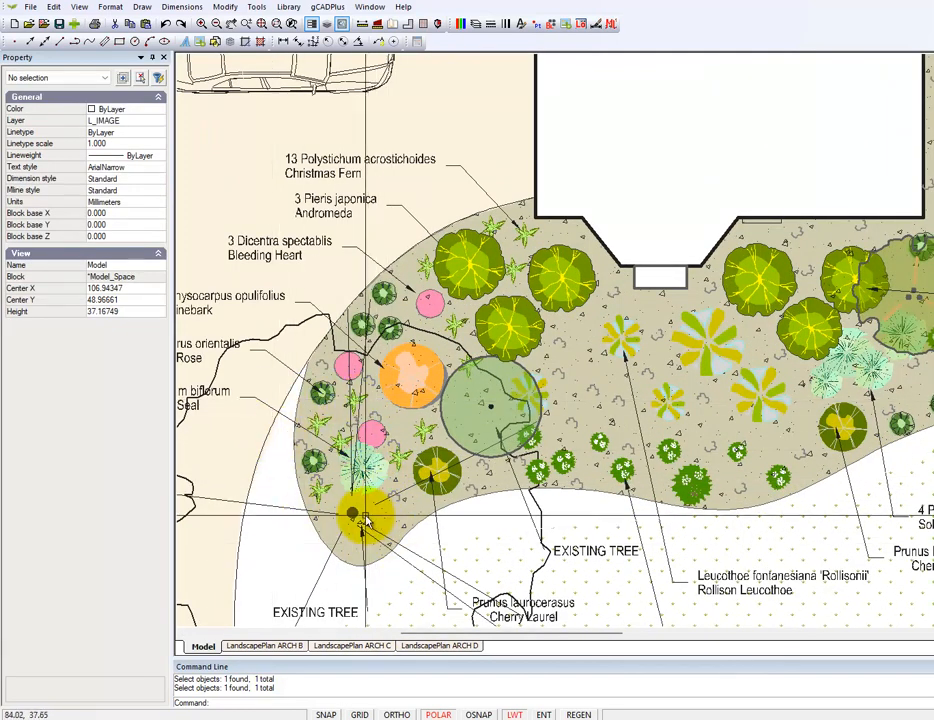
scroll(363, 520, down, 1)
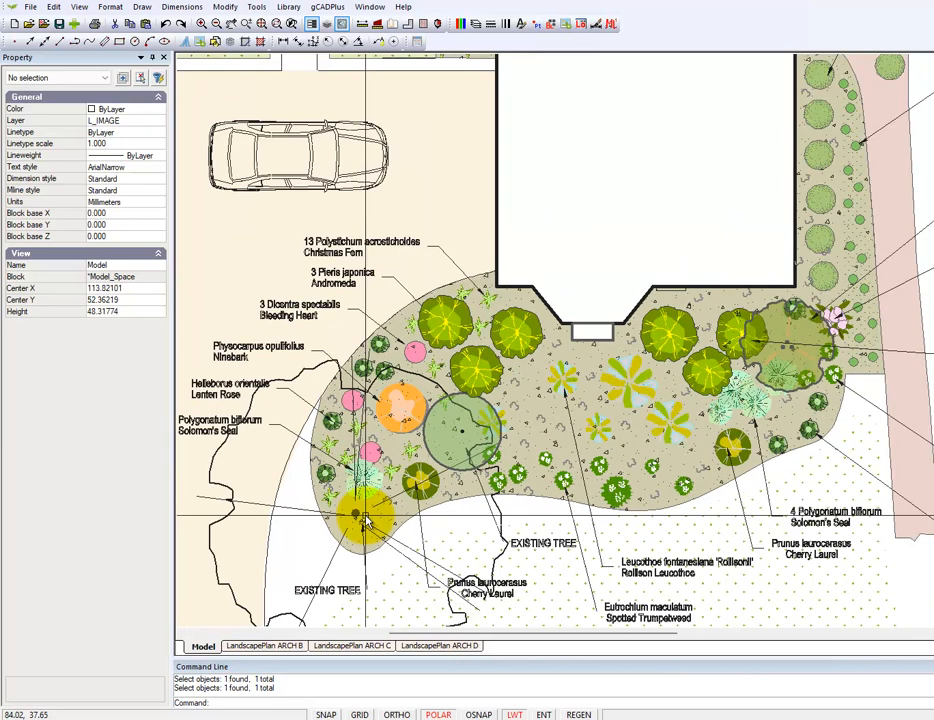
click(218, 531)
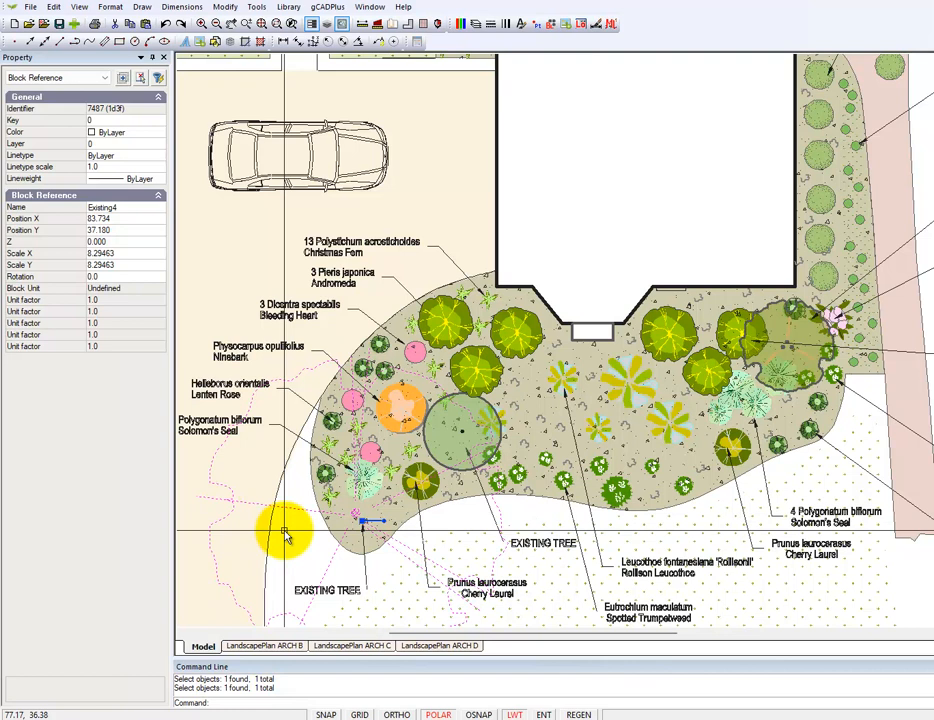
key(Escape)
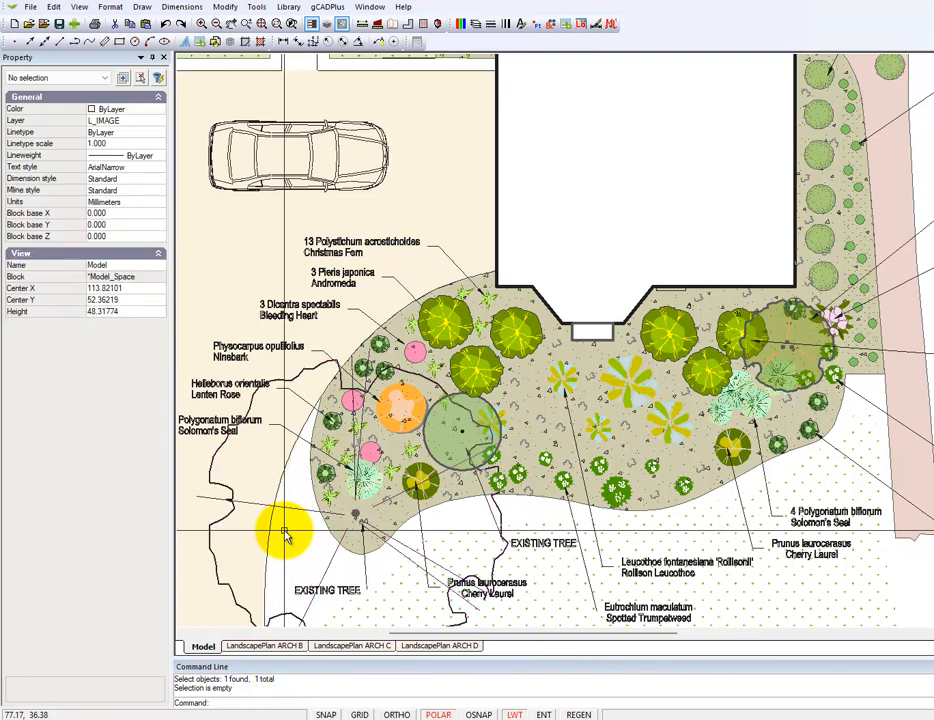
scroll(467, 408, up, 3)
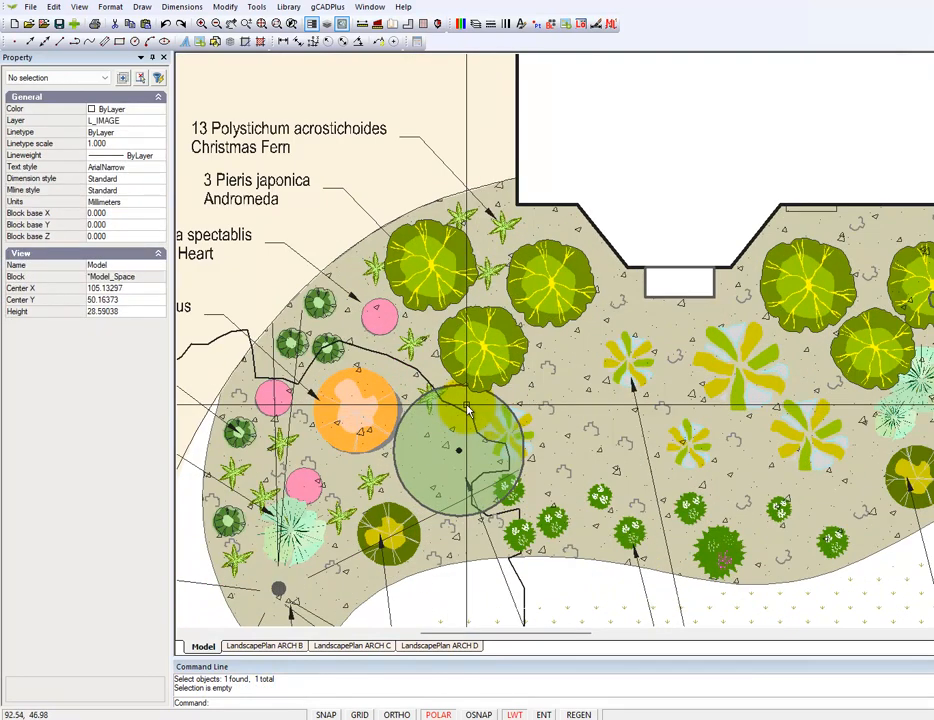
Edit the enlarged tree's block again, set the canopy outline polyline's lineweight to 0.25 mm, and return to the plan
scroll(467, 408, down, 1)
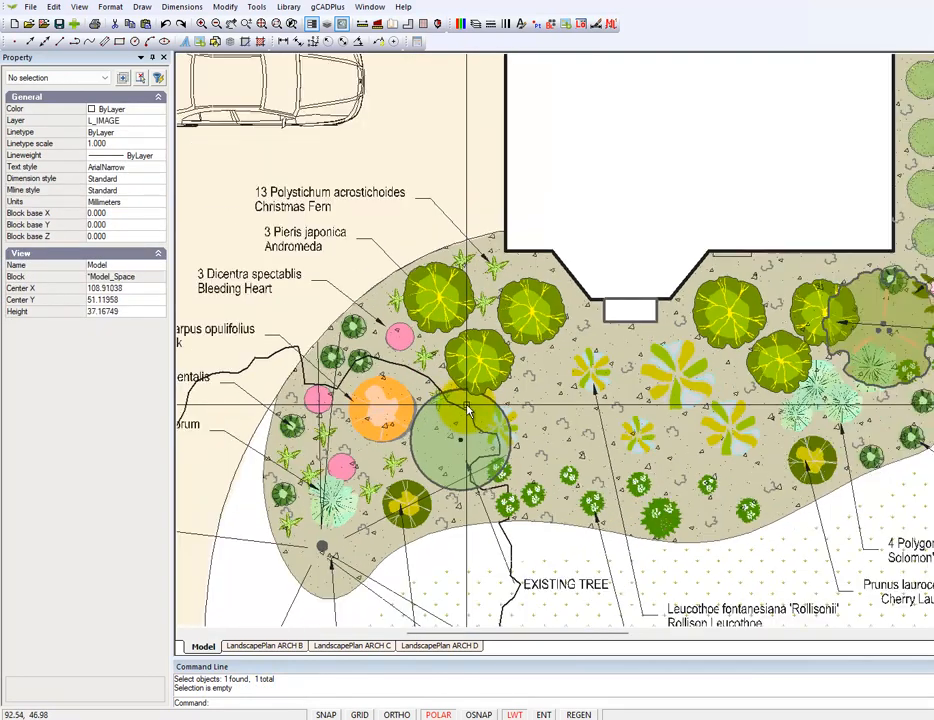
click(266, 362)
right_click(266, 362)
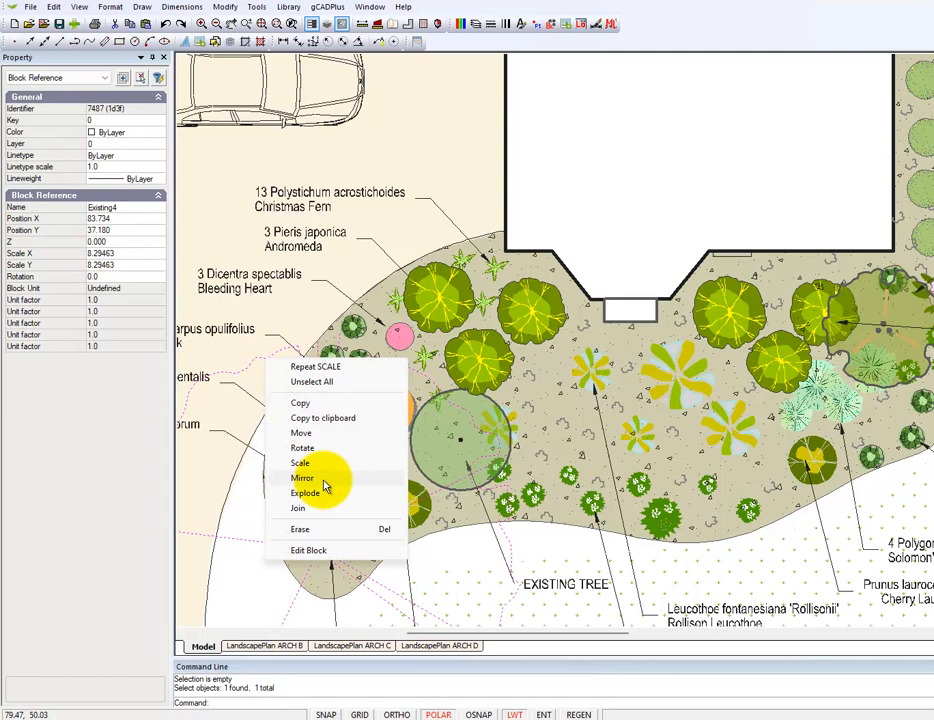
click(308, 551)
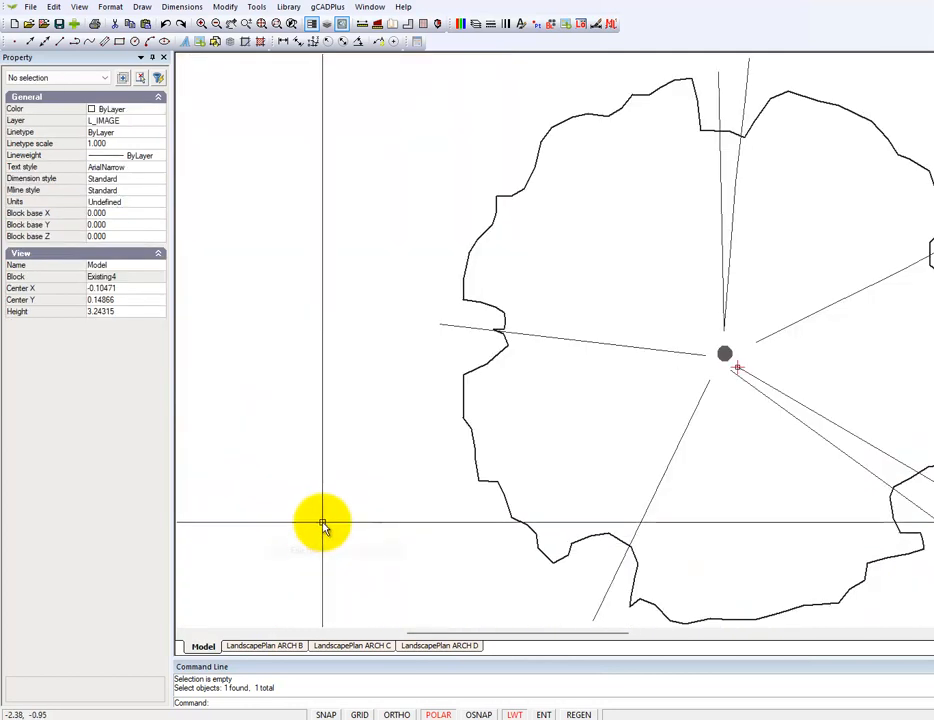
click(469, 258)
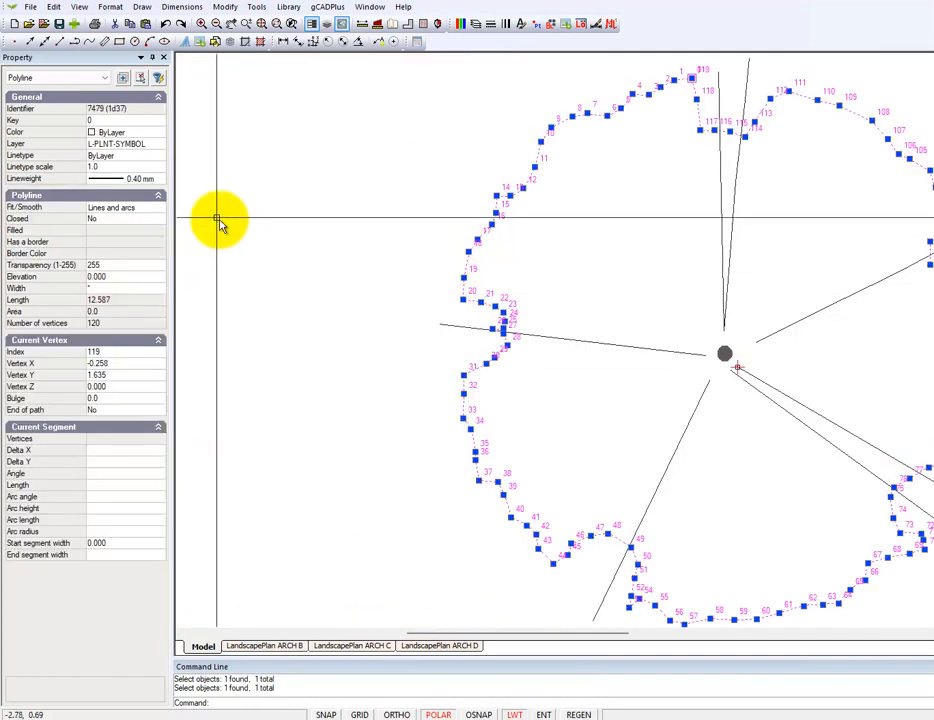
click(163, 181)
click(159, 180)
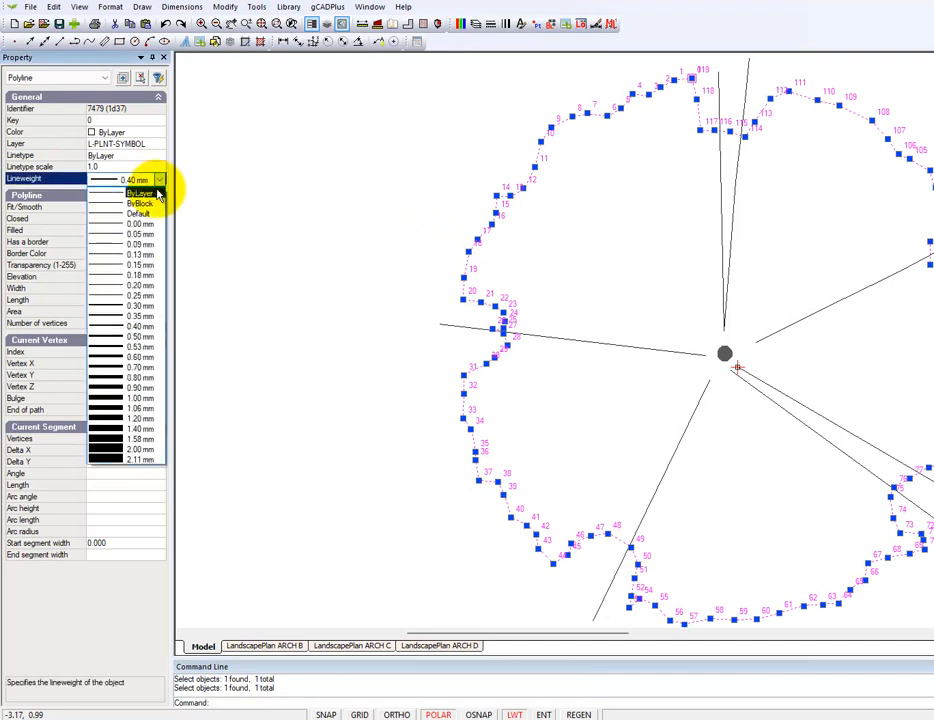
click(124, 296)
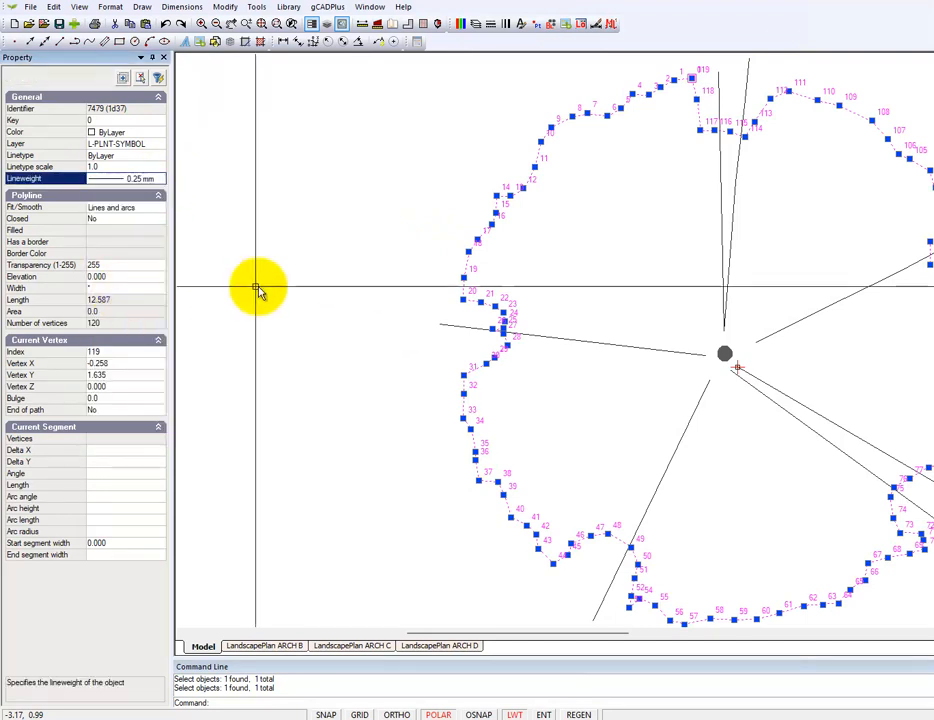
right_click(287, 272)
click(346, 284)
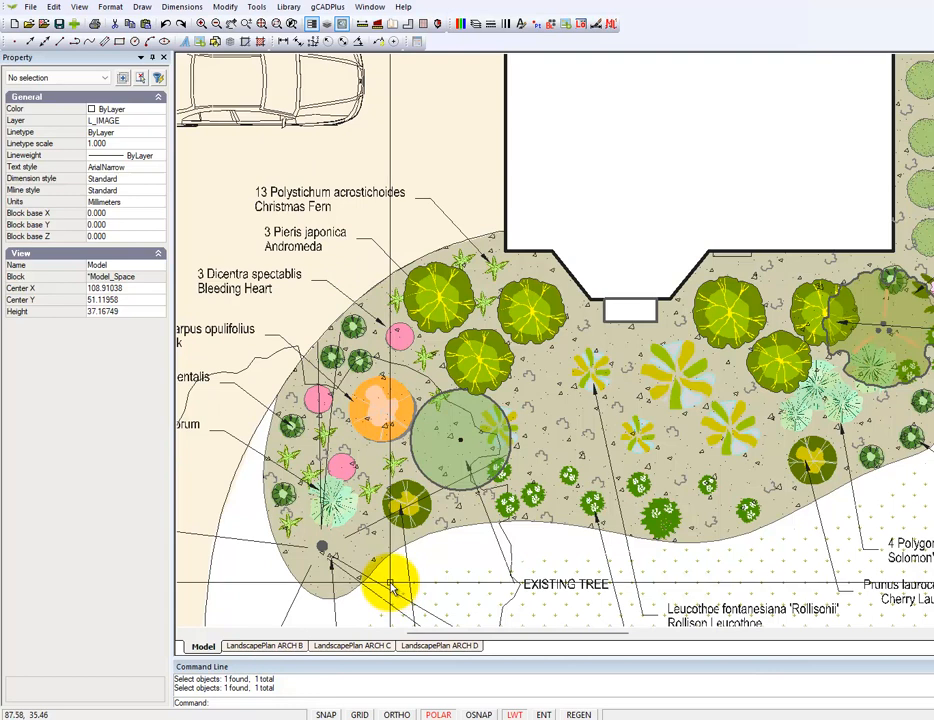
Scale up the round green existing tree symbol about its centre to a scale of about 1.15, and clear the selection
click(493, 404)
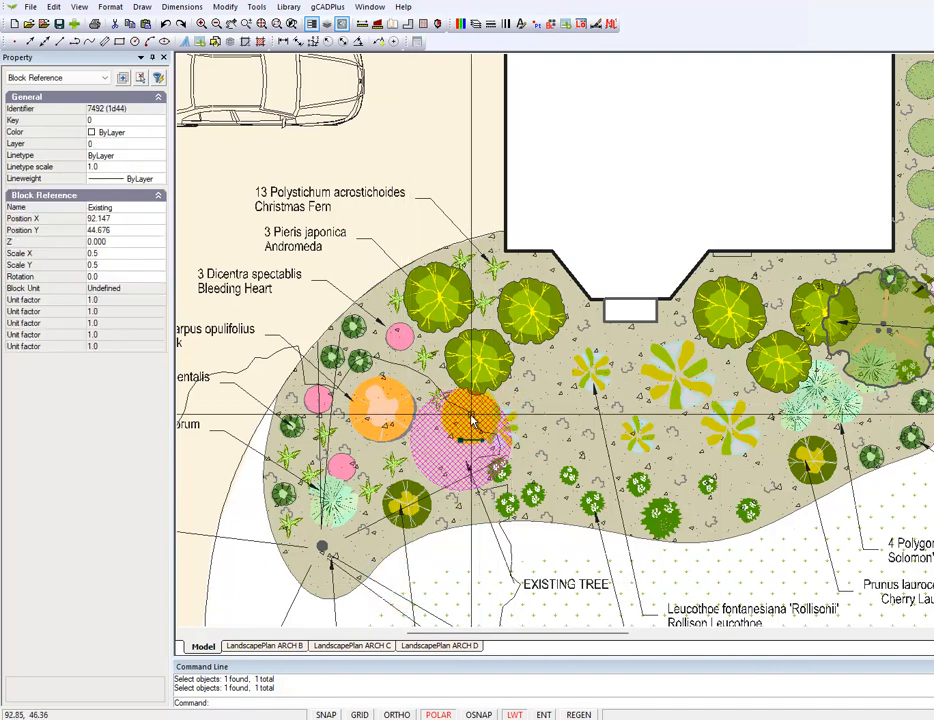
right_click(471, 420)
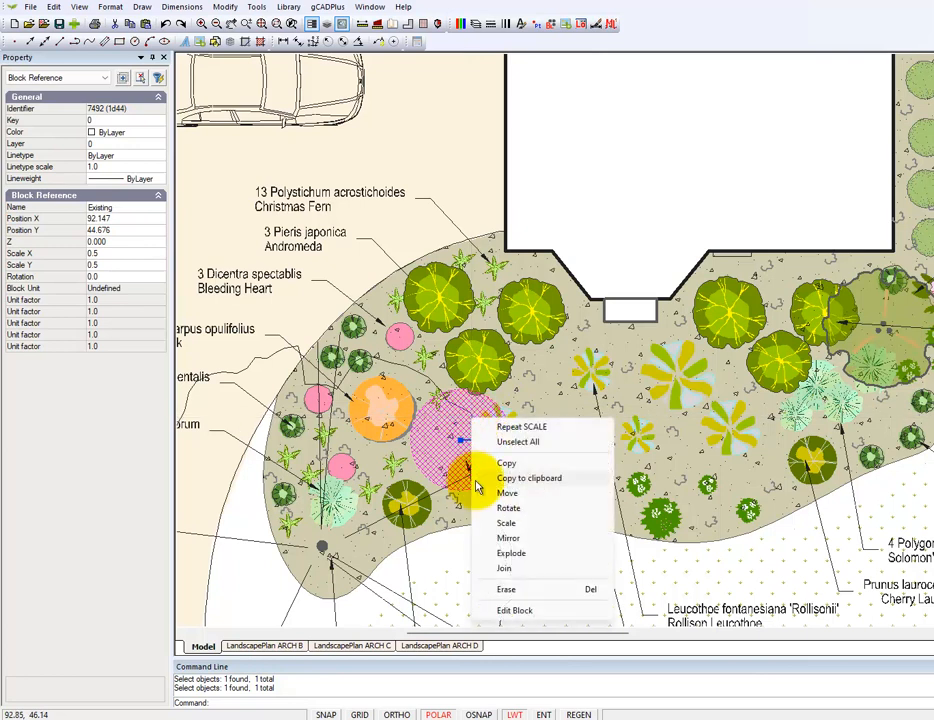
click(510, 524)
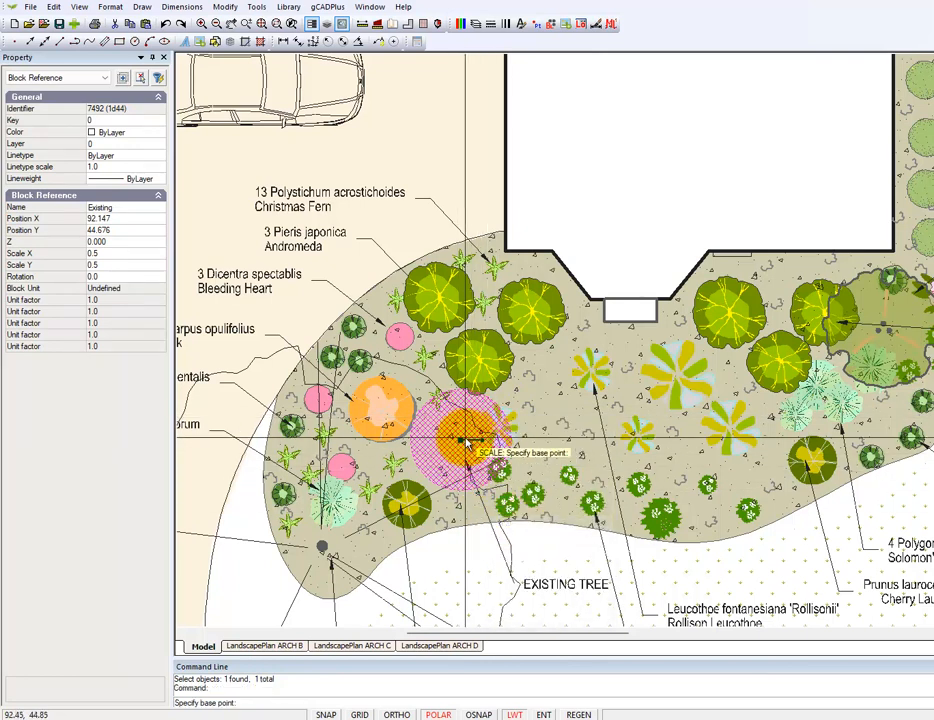
click(461, 442)
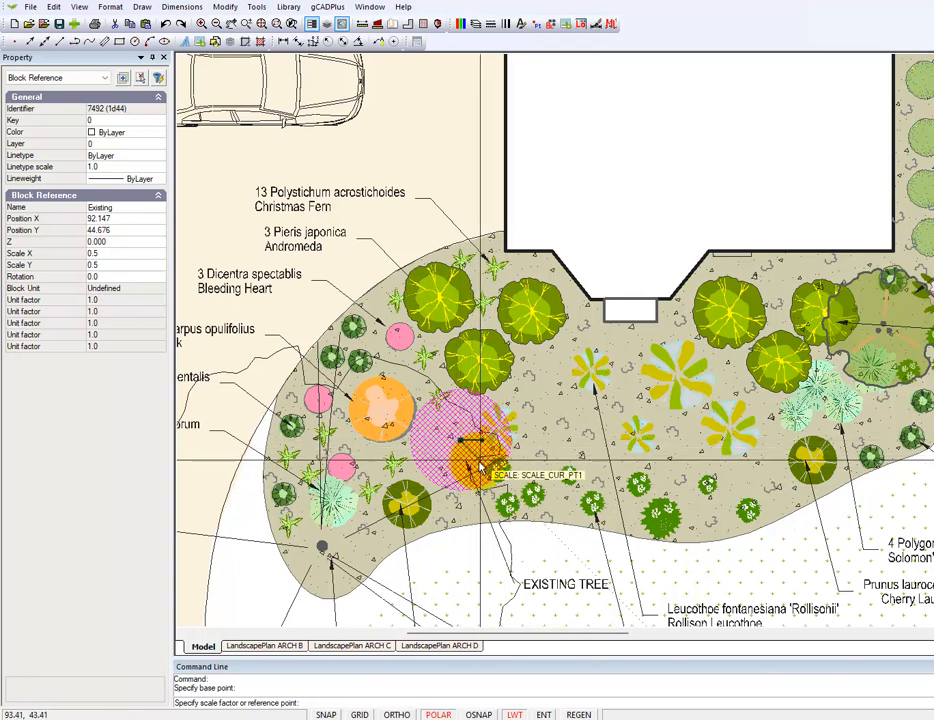
click(489, 480)
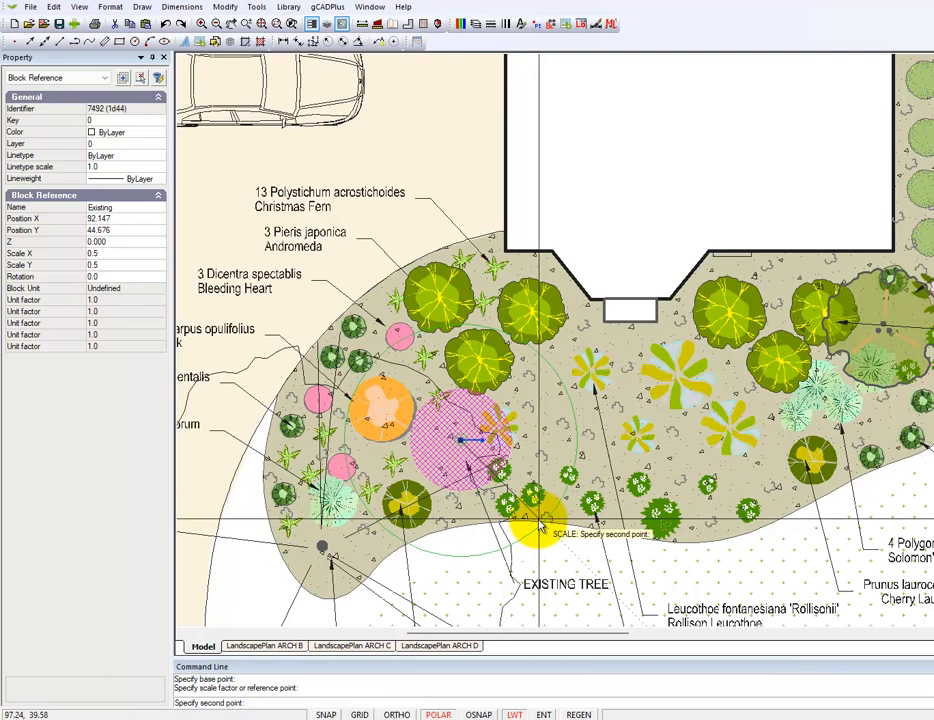
click(539, 522)
right_click(668, 193)
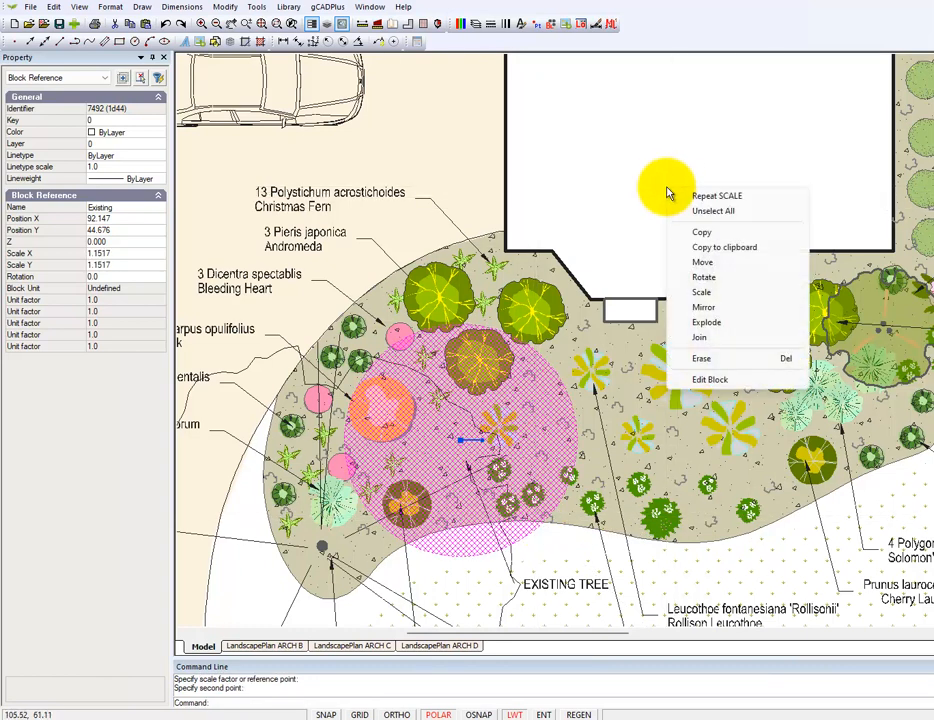
click(713, 212)
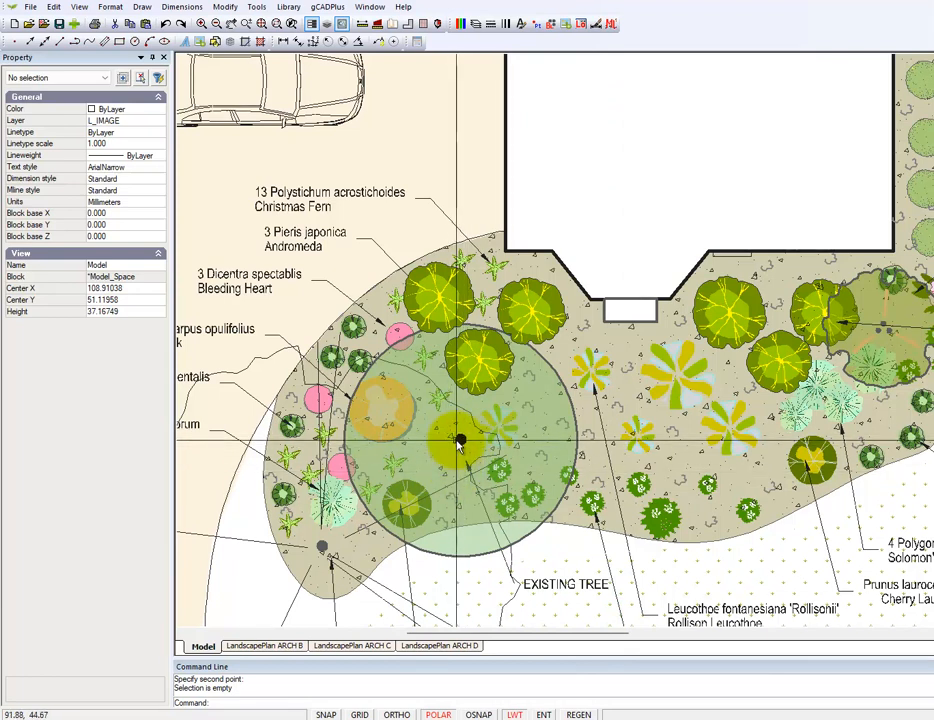
Open the enlarged round green tree's block for editing and shrink its filled trunk circle to a radius of about 0.179
click(530, 541)
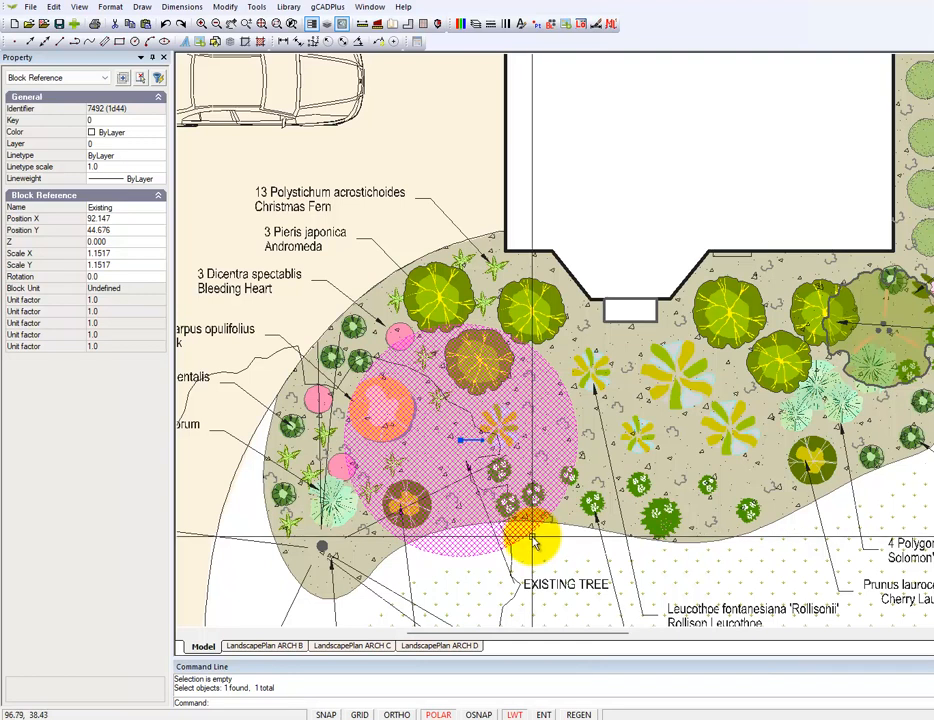
right_click(532, 545)
click(580, 527)
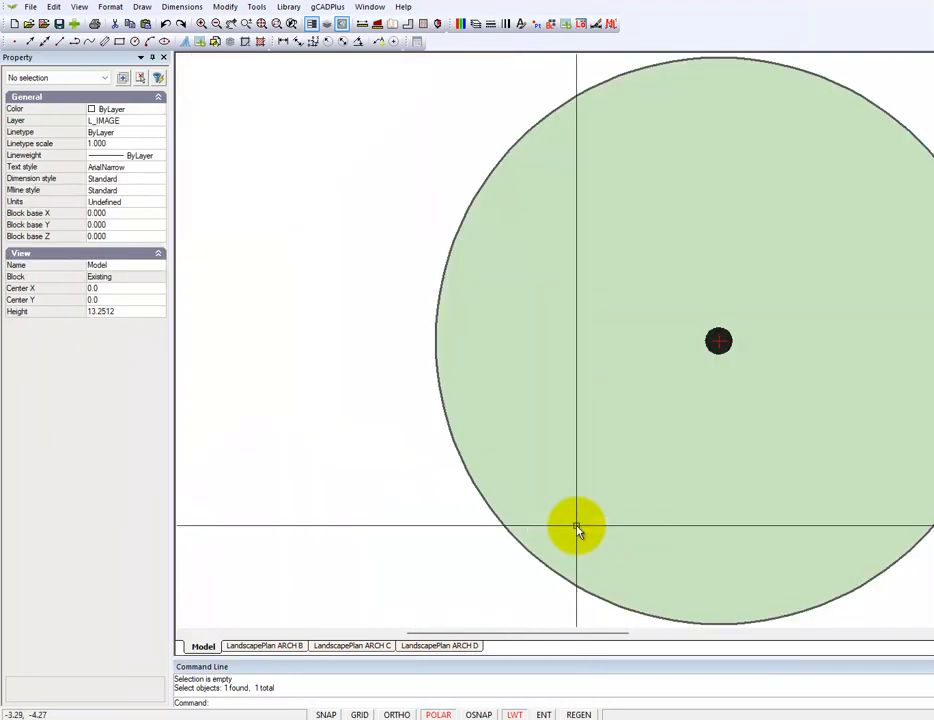
click(719, 338)
click(734, 341)
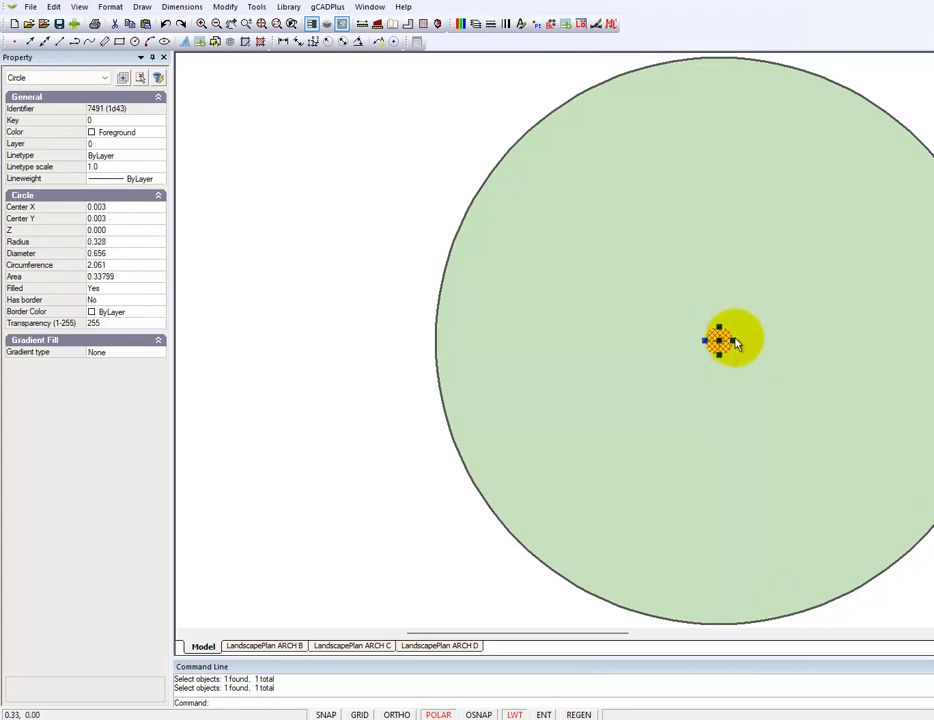
click(722, 342)
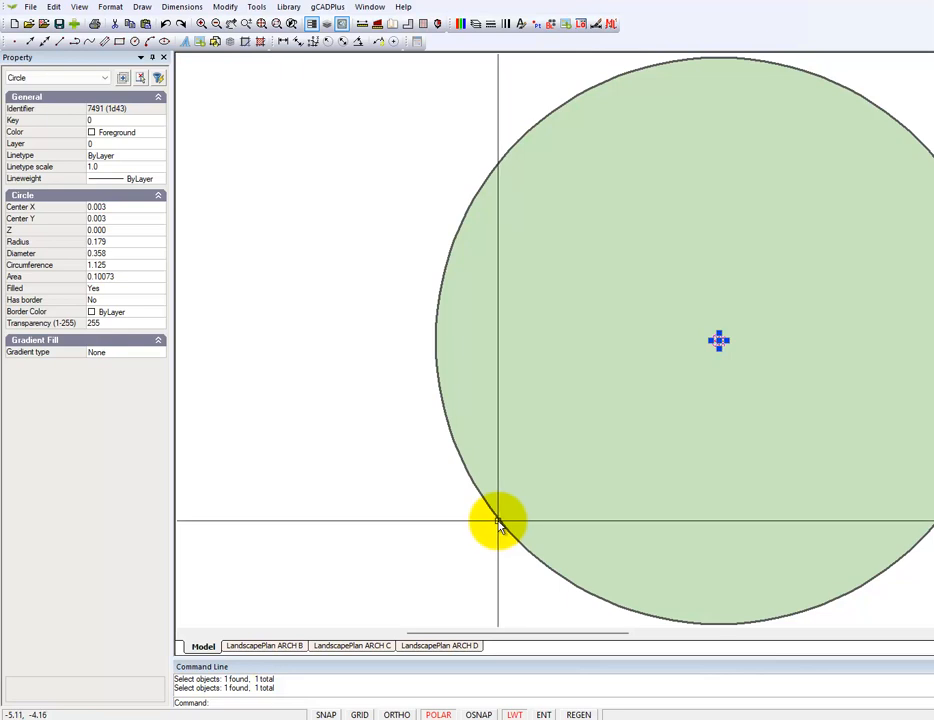
Select only the large canopy circle in the block and set its transparency to 50
click(563, 459)
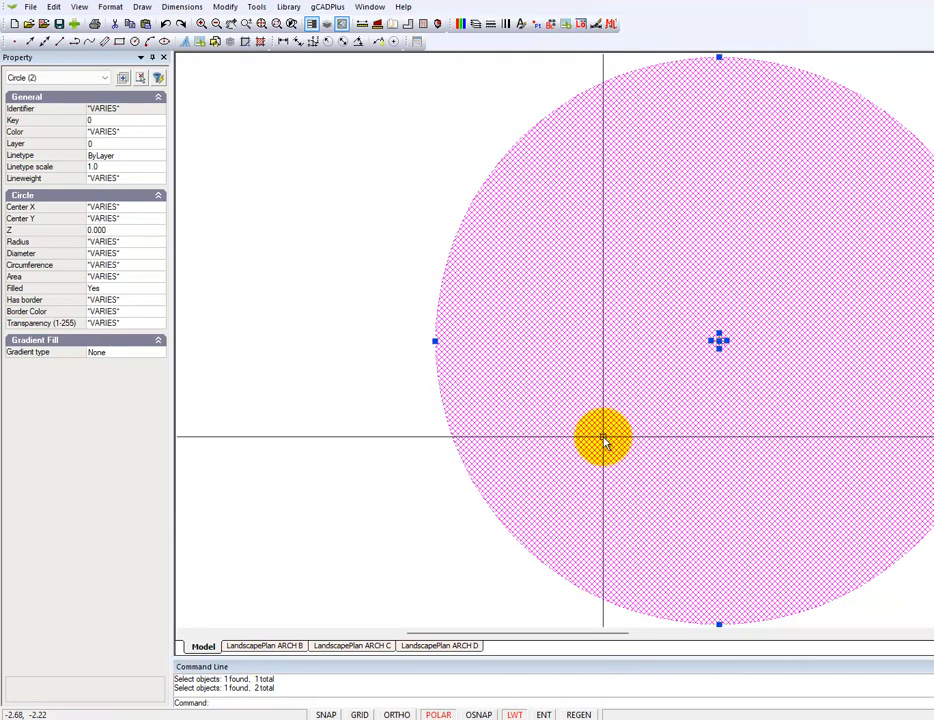
key(Escape)
click(612, 479)
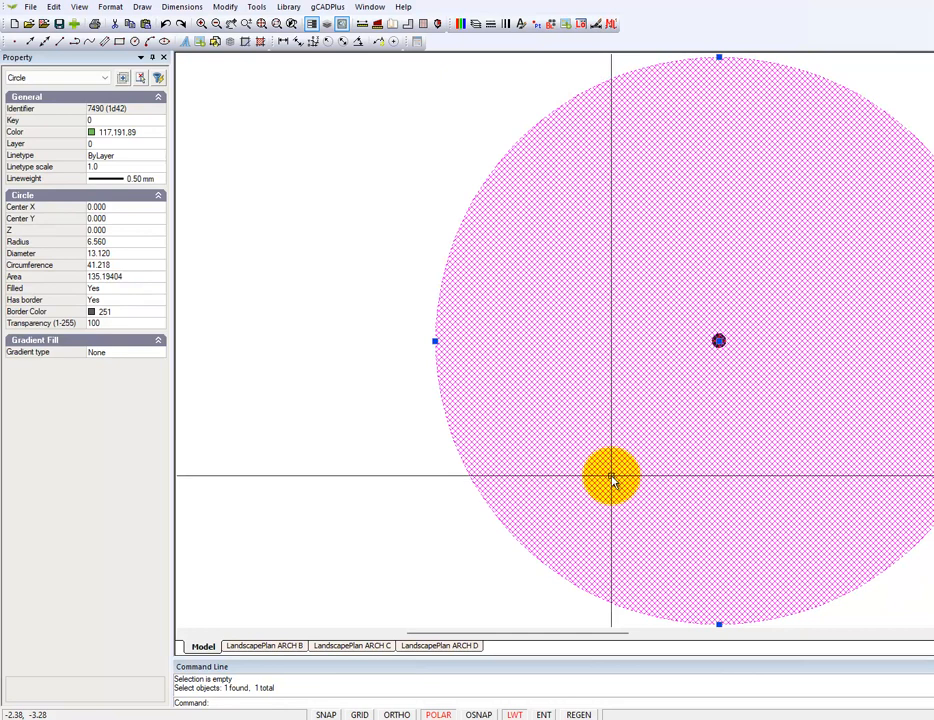
click(115, 326)
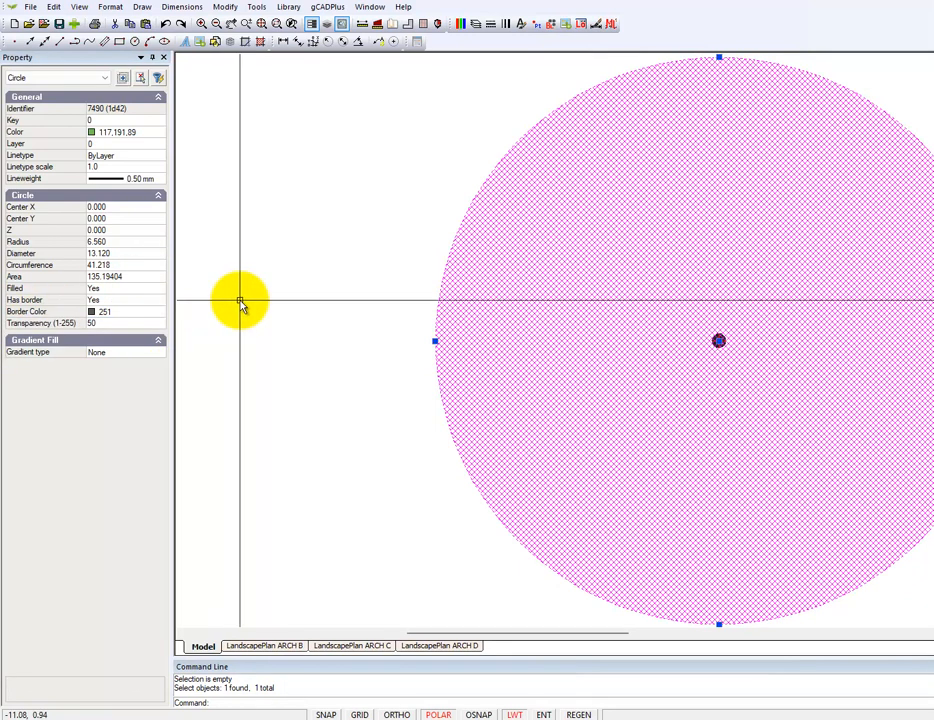
Set the canopy circle's lineweight to 0.30 mm, clear the selection, and close the block editor to return to the plan
click(163, 181)
click(160, 179)
click(118, 306)
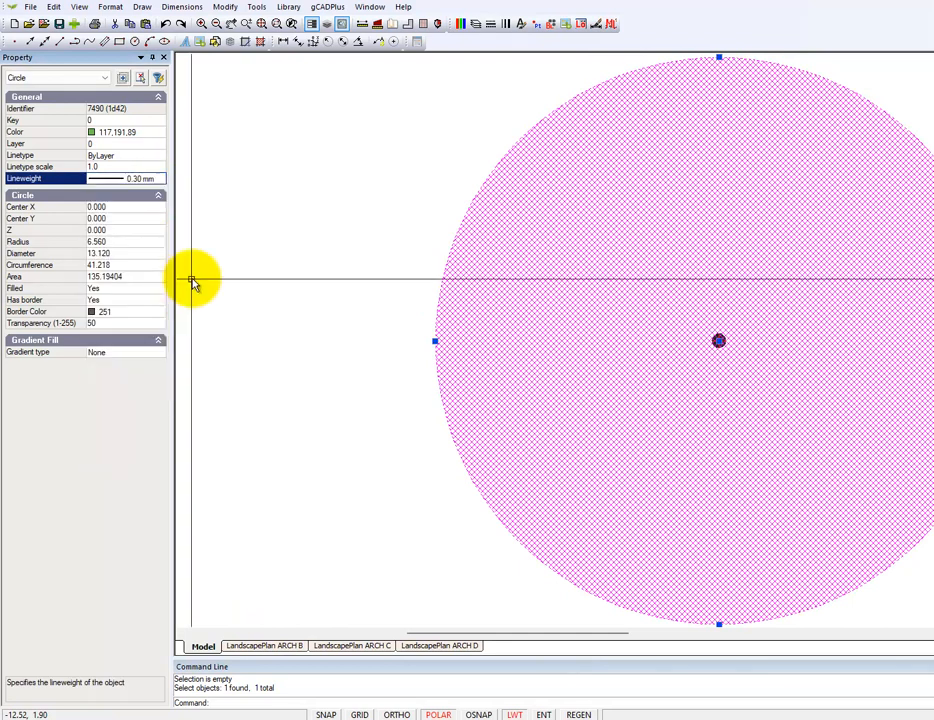
key(Escape)
right_click(272, 283)
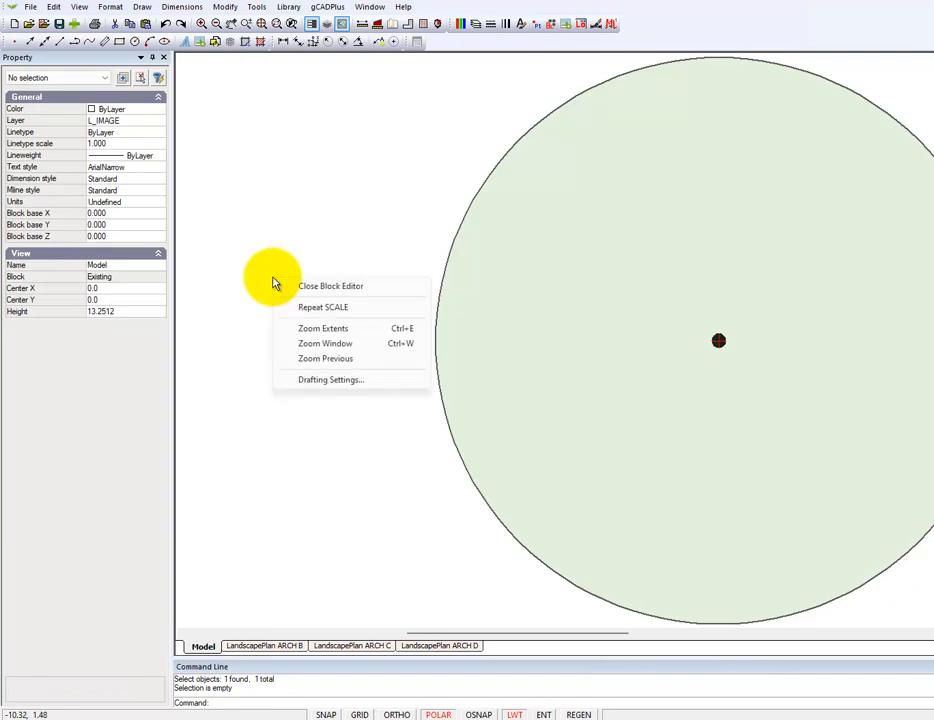
click(312, 290)
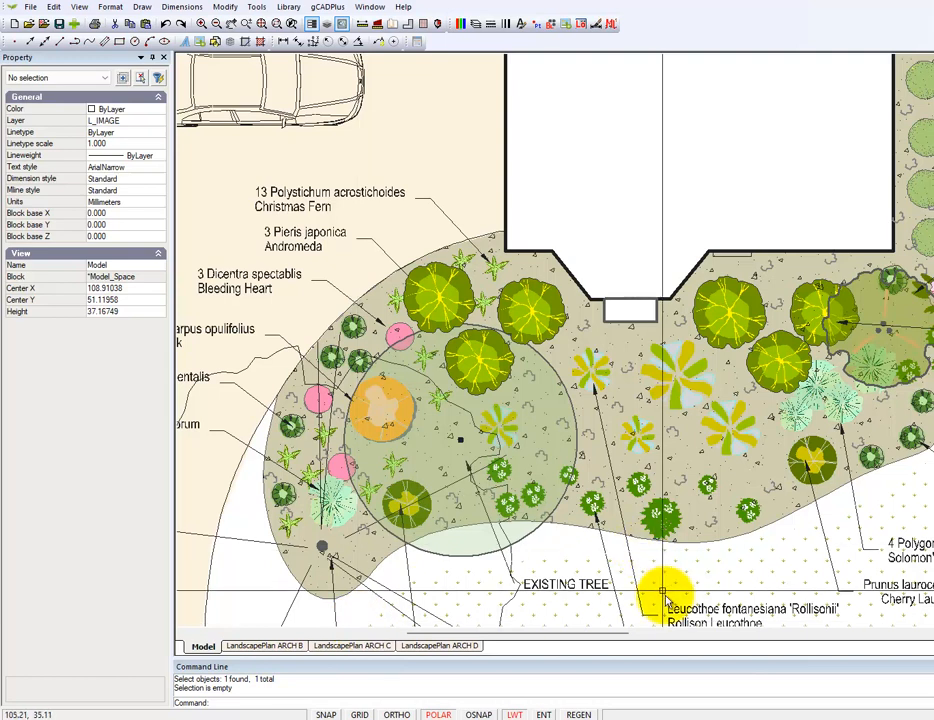
Select the Existing3 tree symbol with the irregular canopy outline, near the house's lower-right corner
click(926, 361)
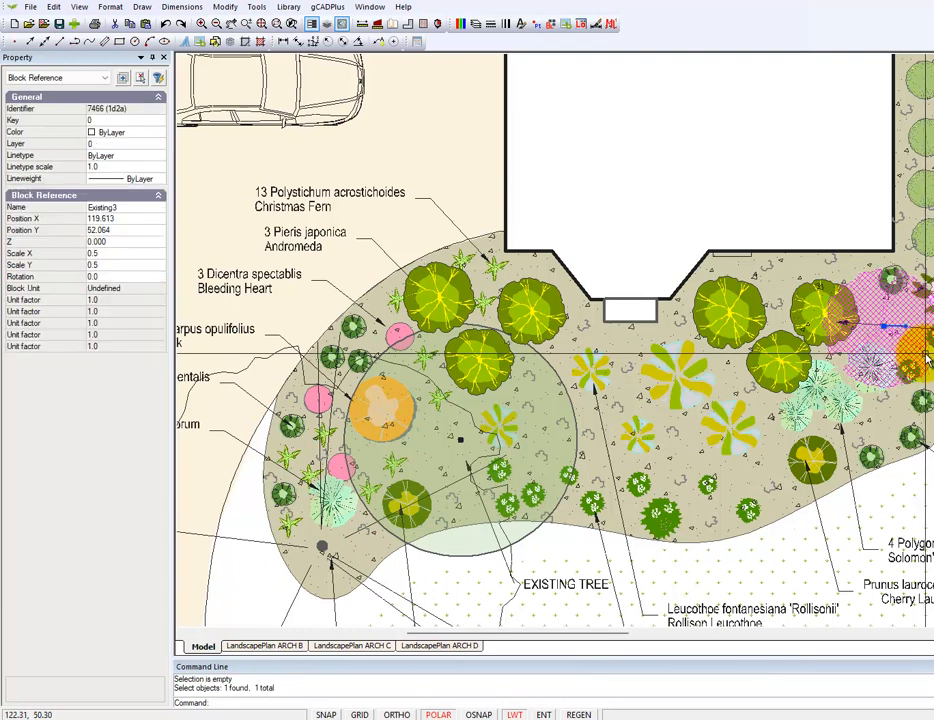